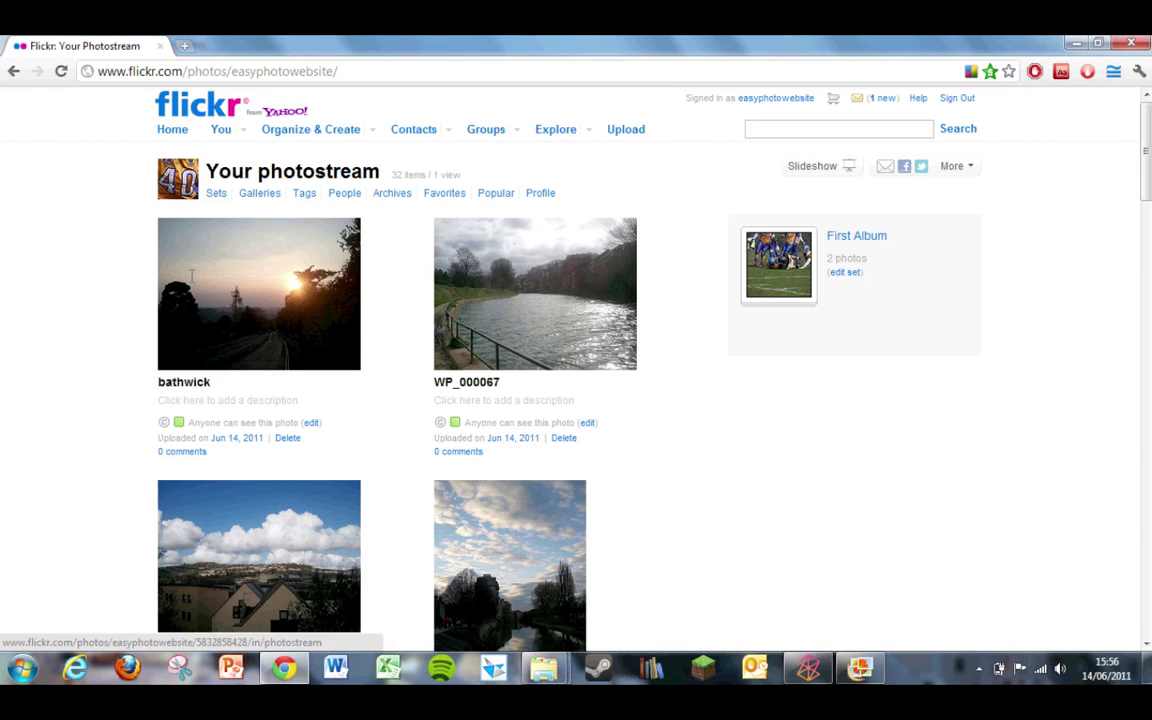
# - Open the home page and look over the getting-started list, photostream and contacts sections
pyautogui.click(170, 130)
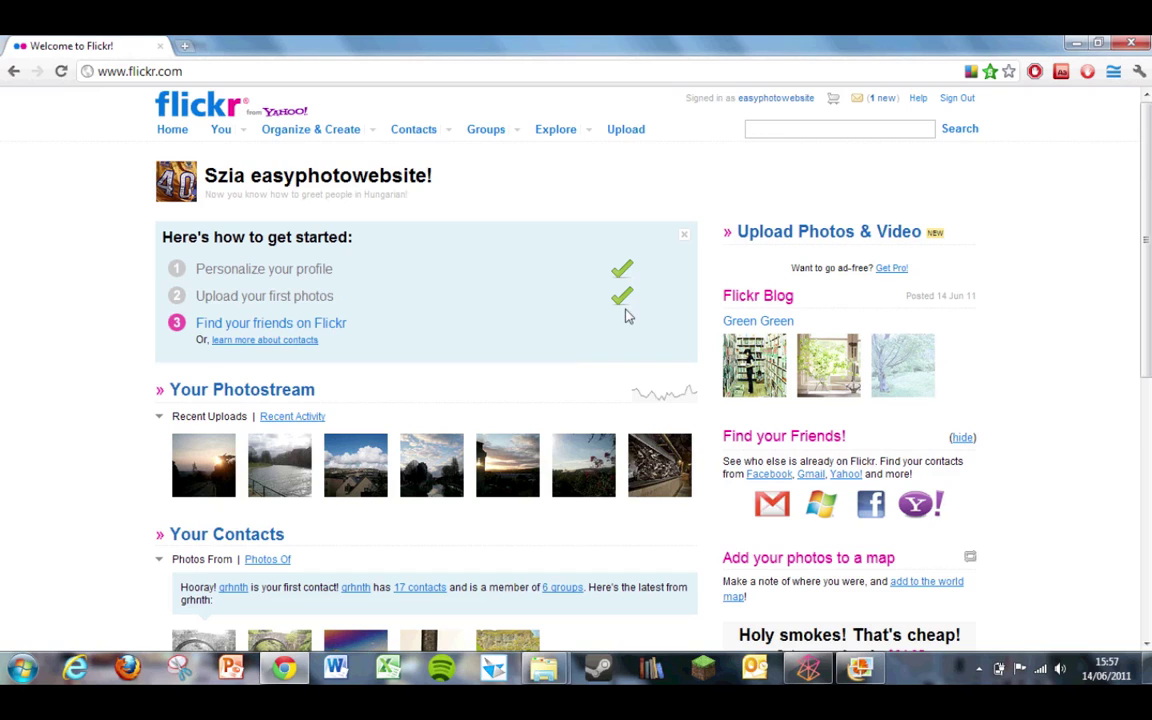
pyautogui.scroll(-1, 491, 289)
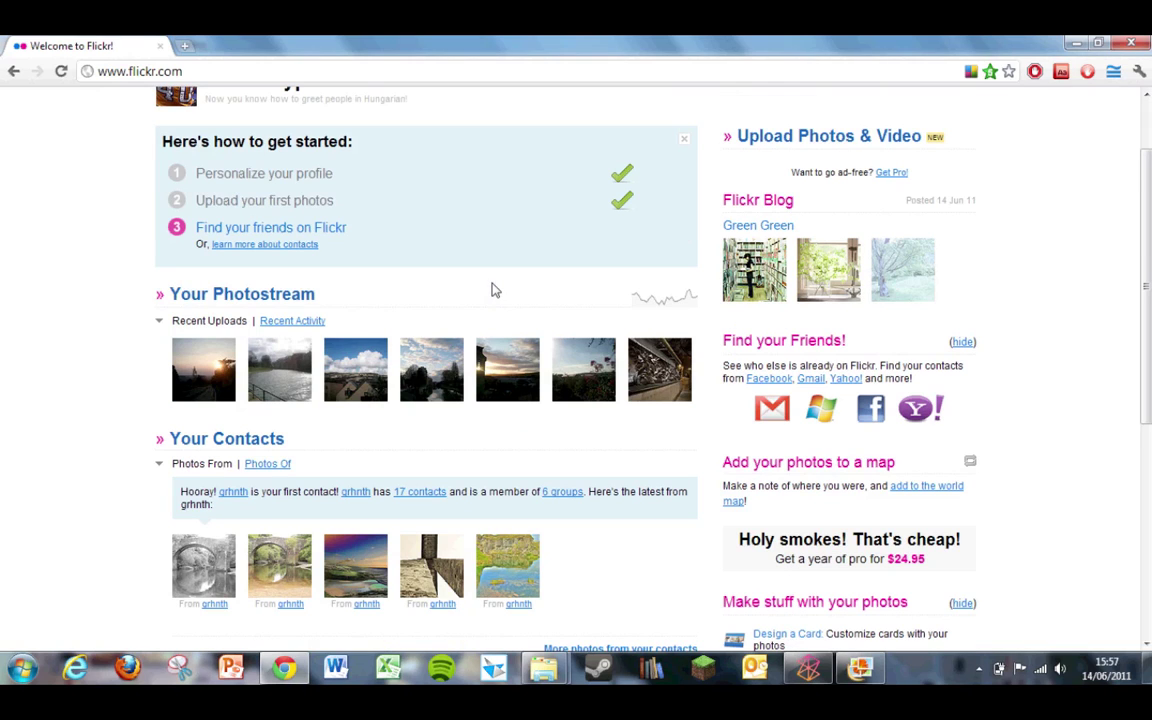
pyautogui.tripleClick(212, 294)
pyautogui.click(212, 294)
pyautogui.scroll(1, 350, 315)
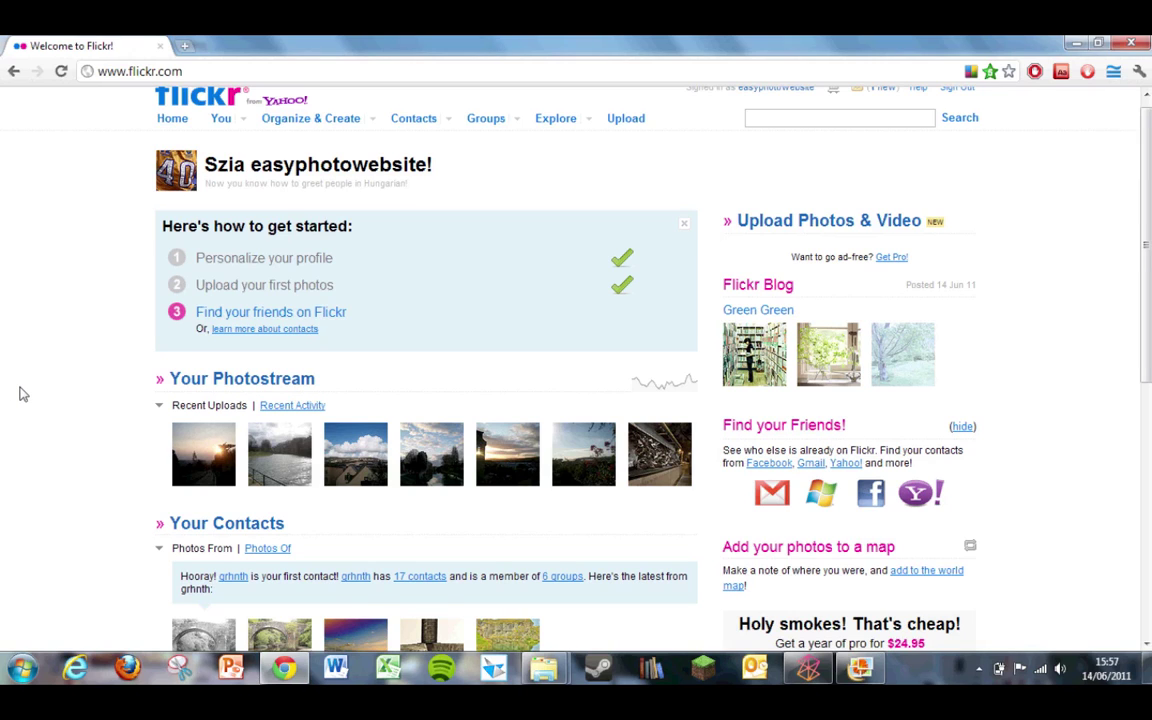
pyautogui.scroll(1, 20, 392)
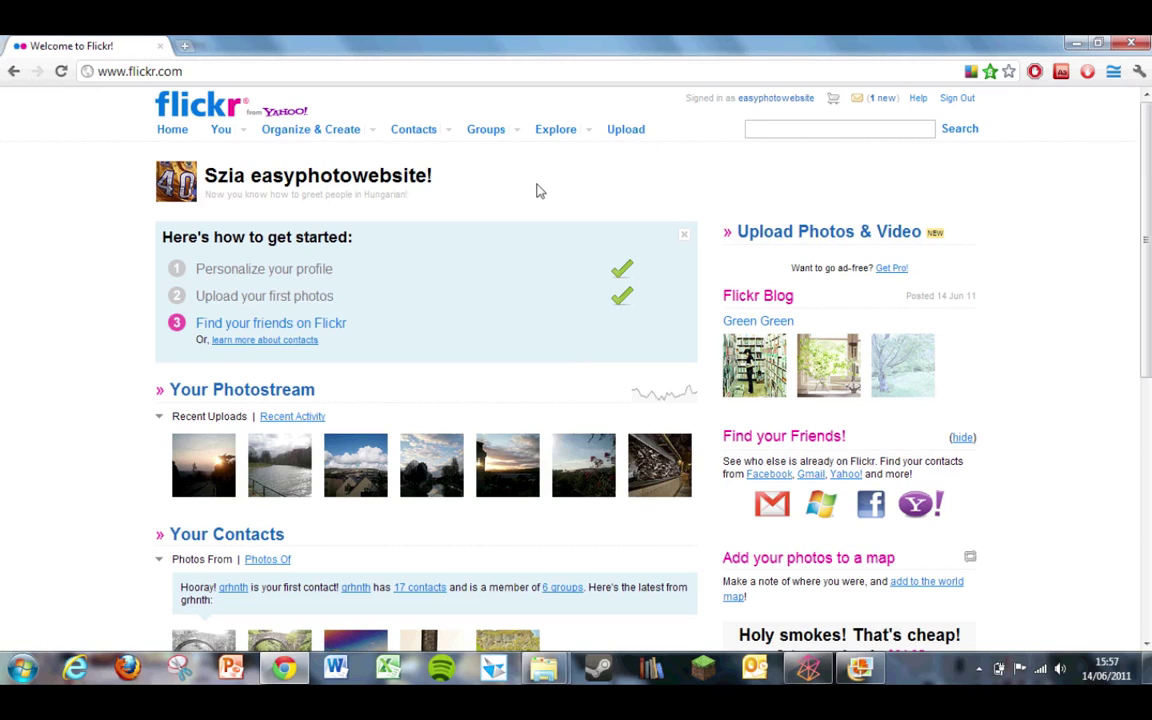
# - Open the photo organizer and browse the strip of uploaded photos to its end and back to the start
pyautogui.click(324, 136)
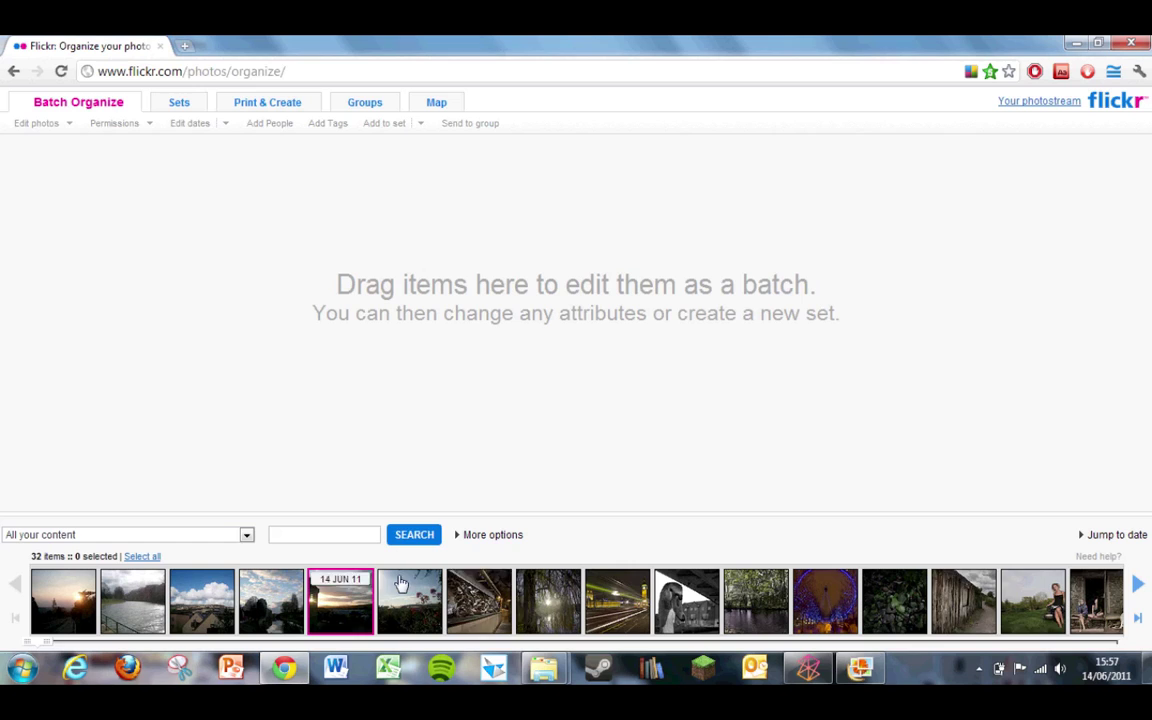
pyautogui.click(1137, 590)
pyautogui.click(1137, 592)
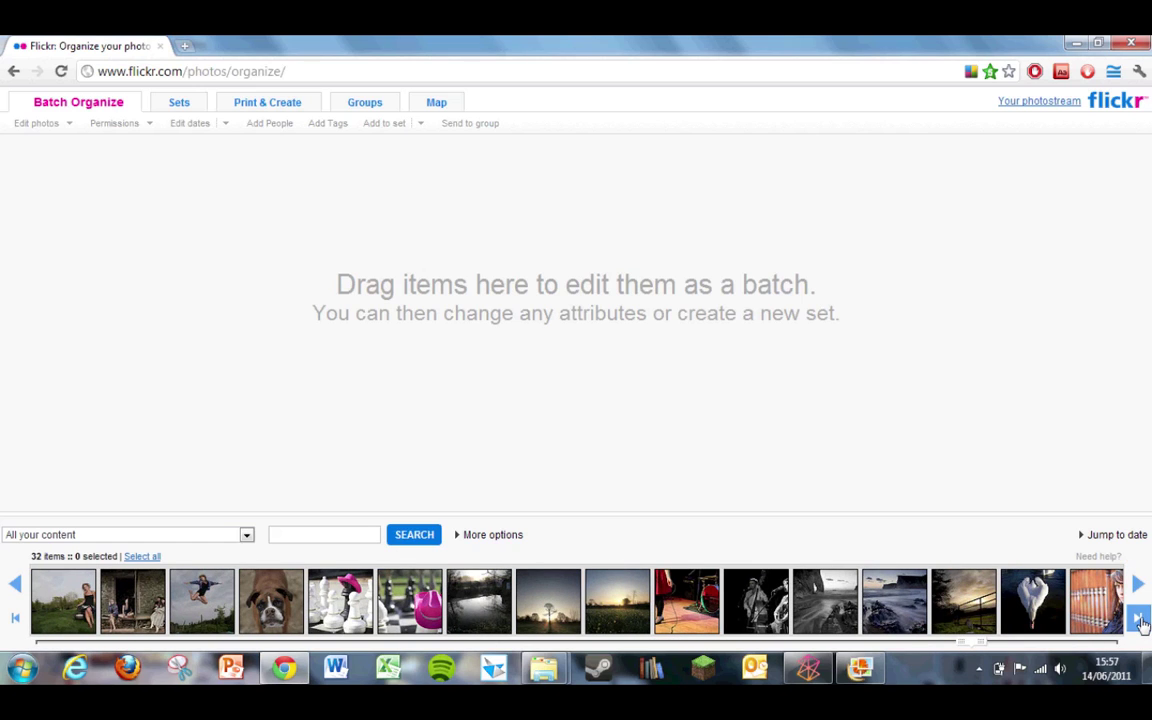
pyautogui.click(1140, 619)
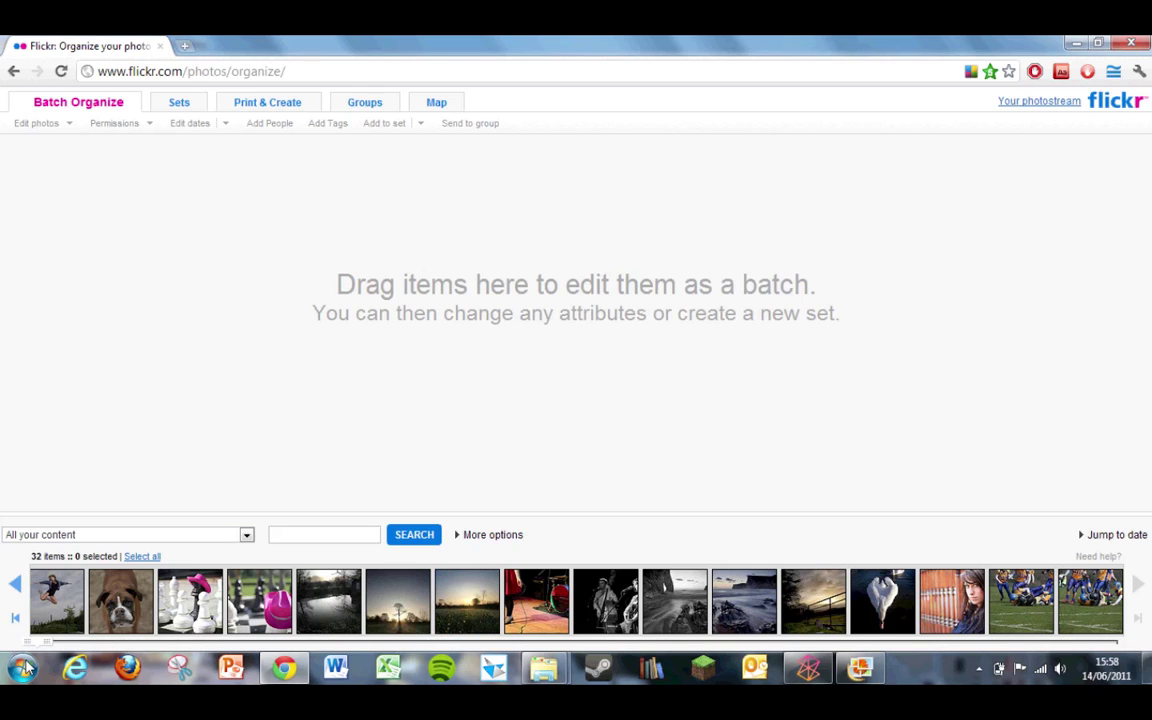
pyautogui.click(17, 586)
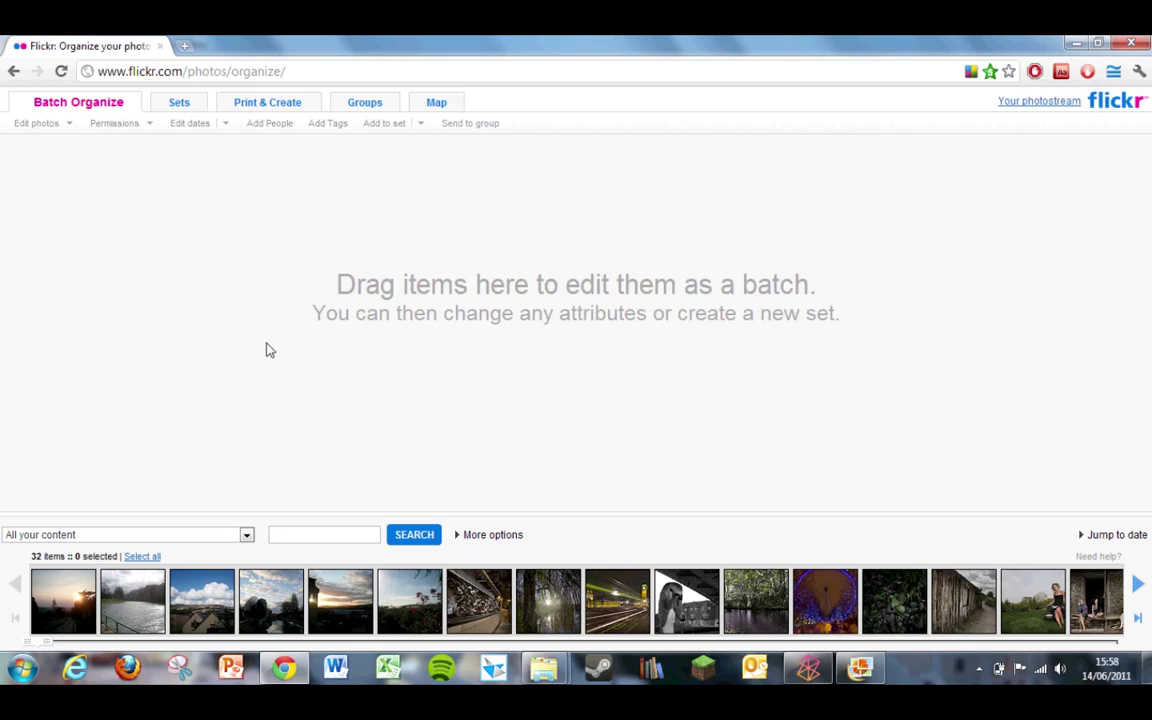
# - Create a new set and make the photo of rooftops under white clouds its cover image
pyautogui.click(422, 127)
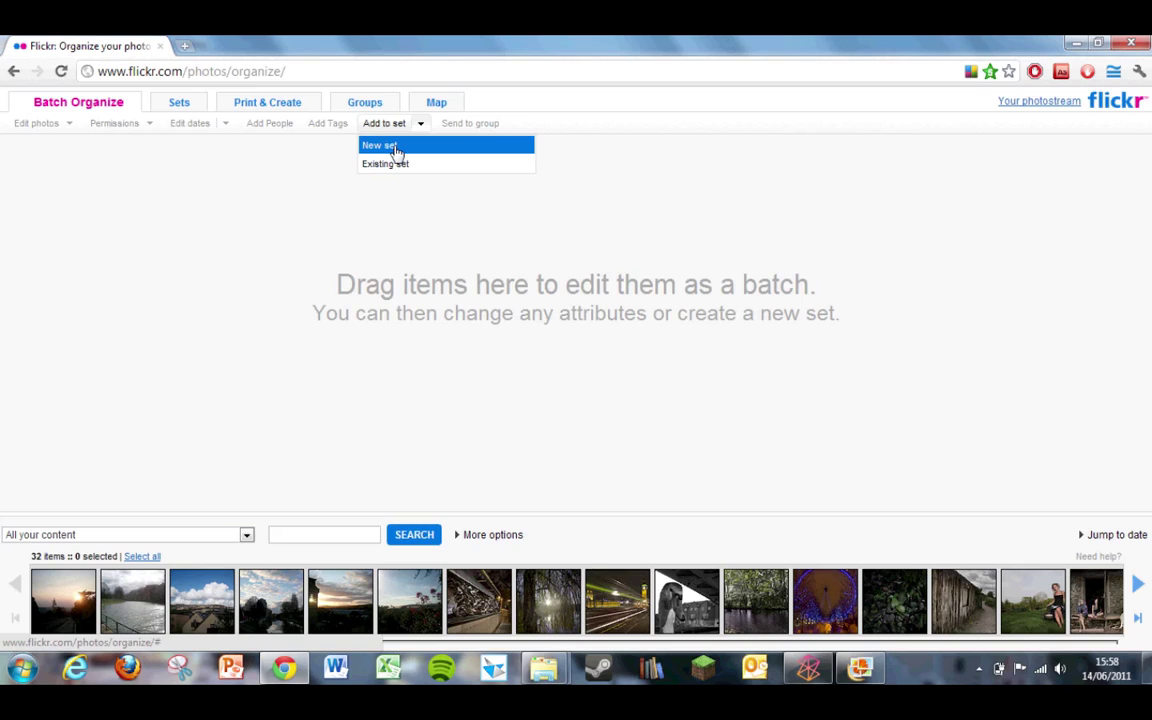
pyautogui.click(396, 148)
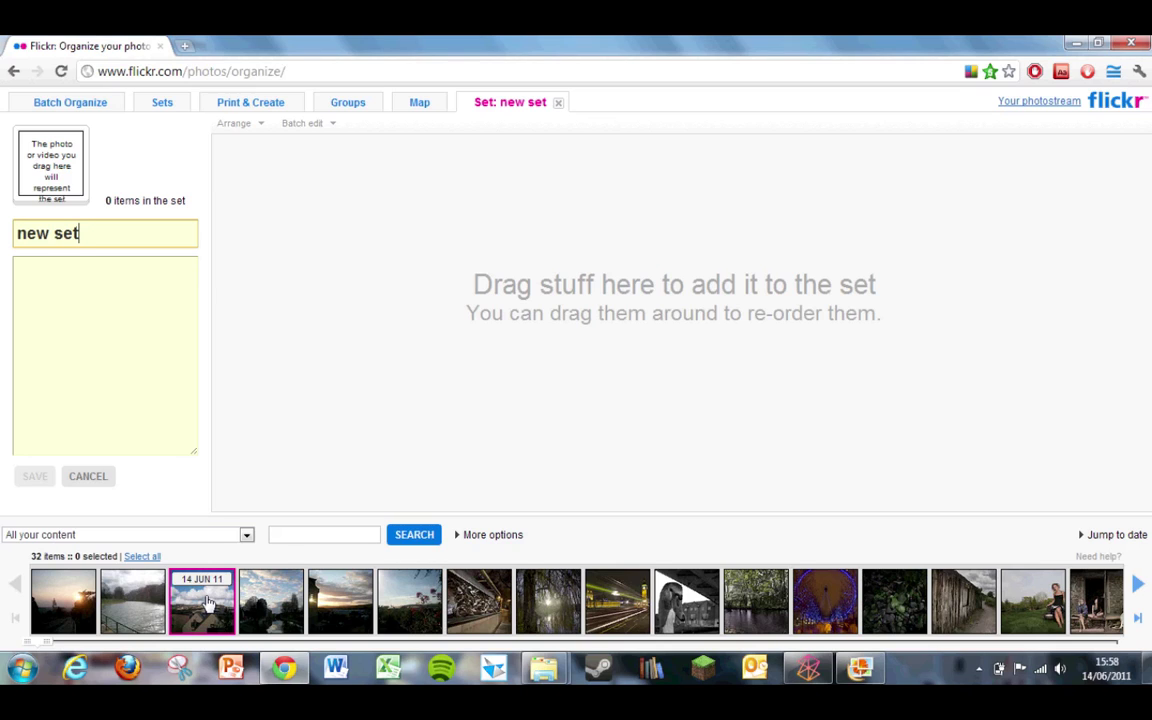
pyautogui.moveTo(207, 603); pyautogui.dragTo(52, 160)
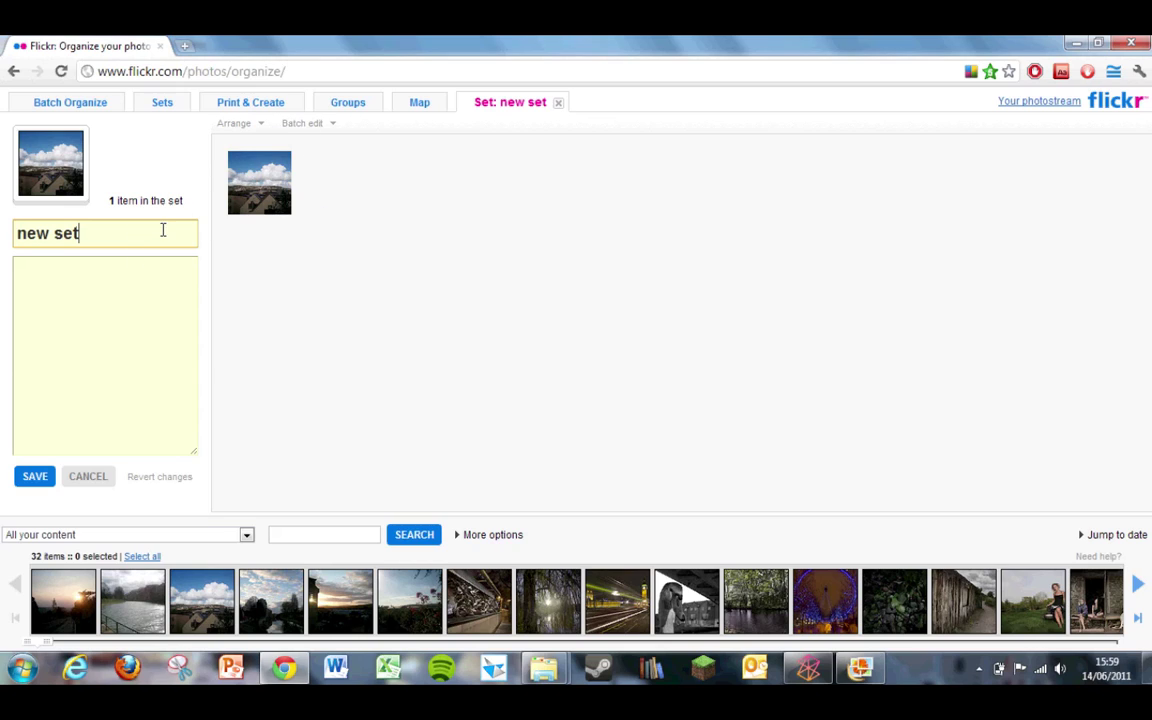
# - Replace the new set's title with "City of Bath"
pyautogui.moveTo(163, 231); pyautogui.dragTo(18, 236)
pyautogui.write('City of')
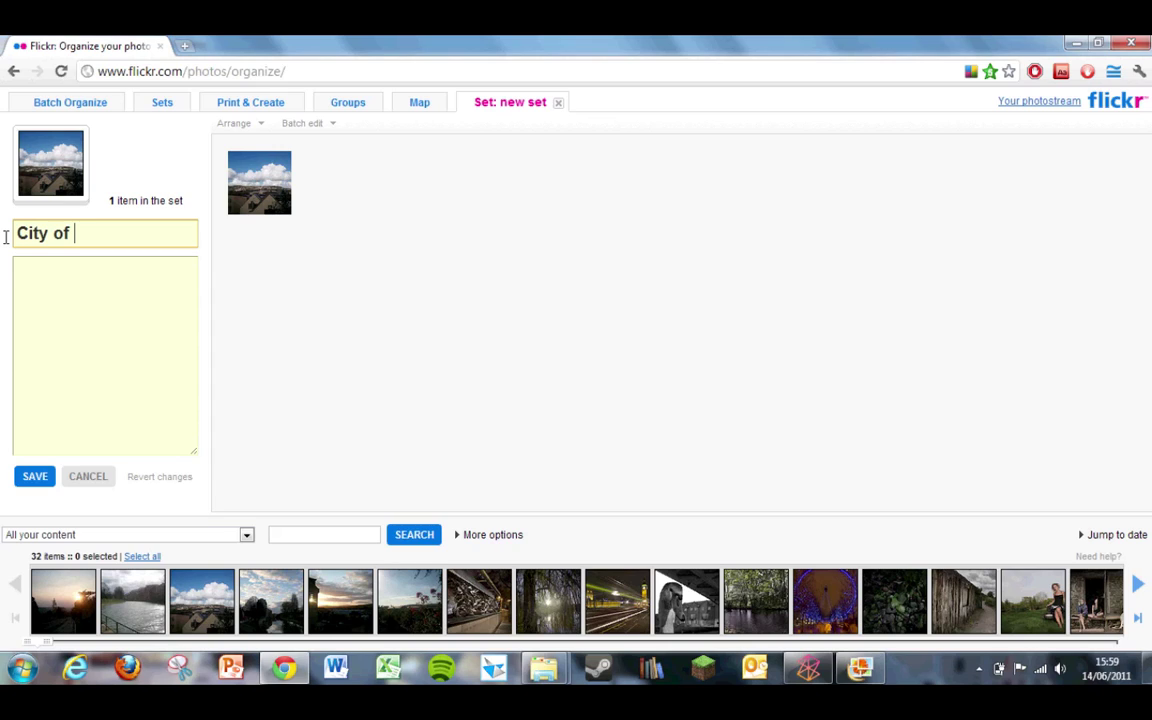
pyautogui.write(' Bath')
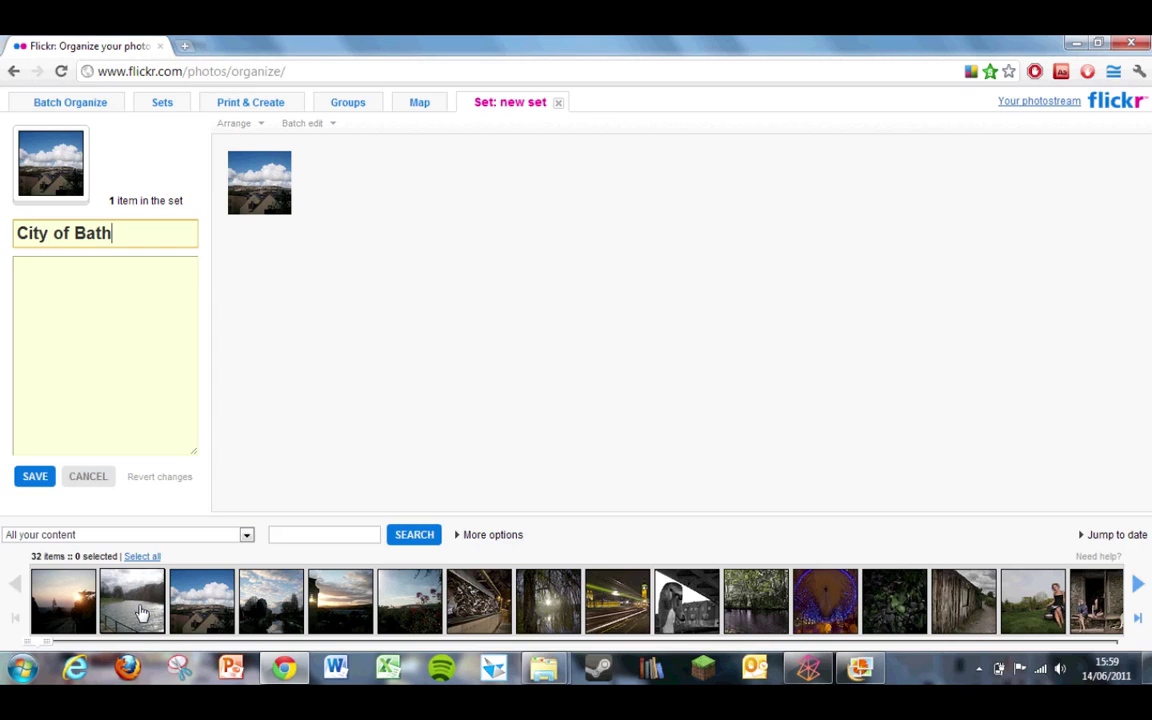
# - Add the other five of the first six photos in the strip to the set, starting with the river and sunset shots
pyautogui.moveTo(139, 603); pyautogui.dragTo(345, 350)
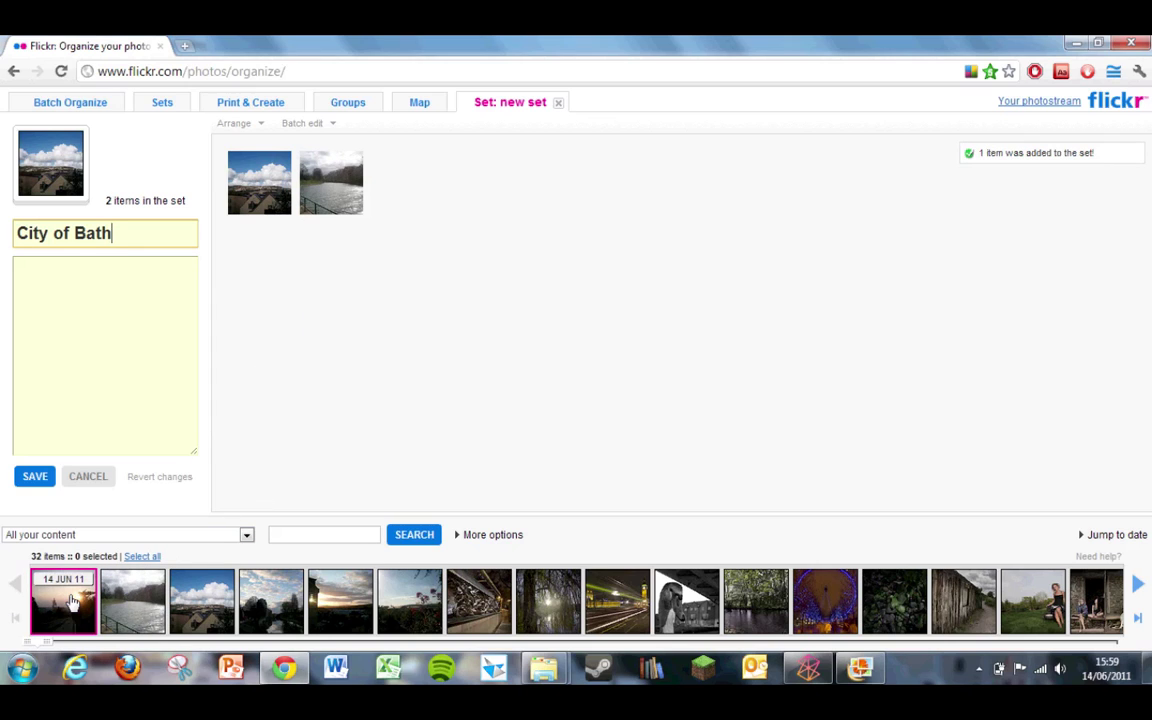
pyautogui.moveTo(72, 603); pyautogui.dragTo(393, 249)
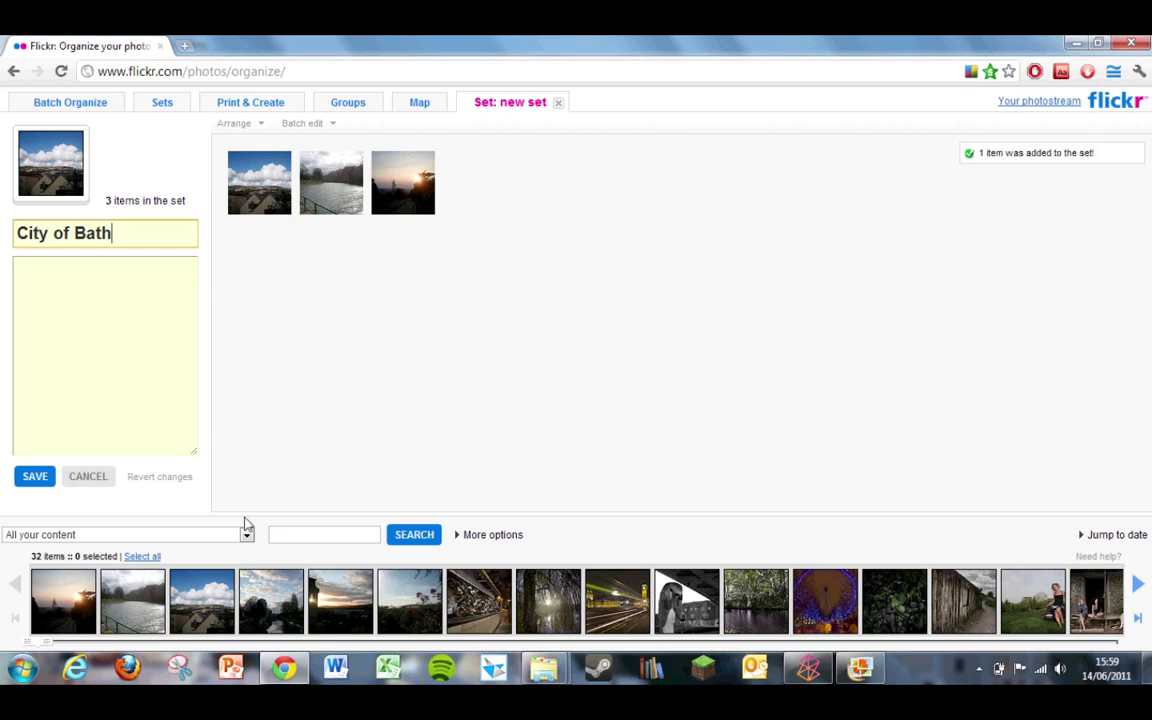
pyautogui.moveTo(280, 622); pyautogui.dragTo(522, 201)
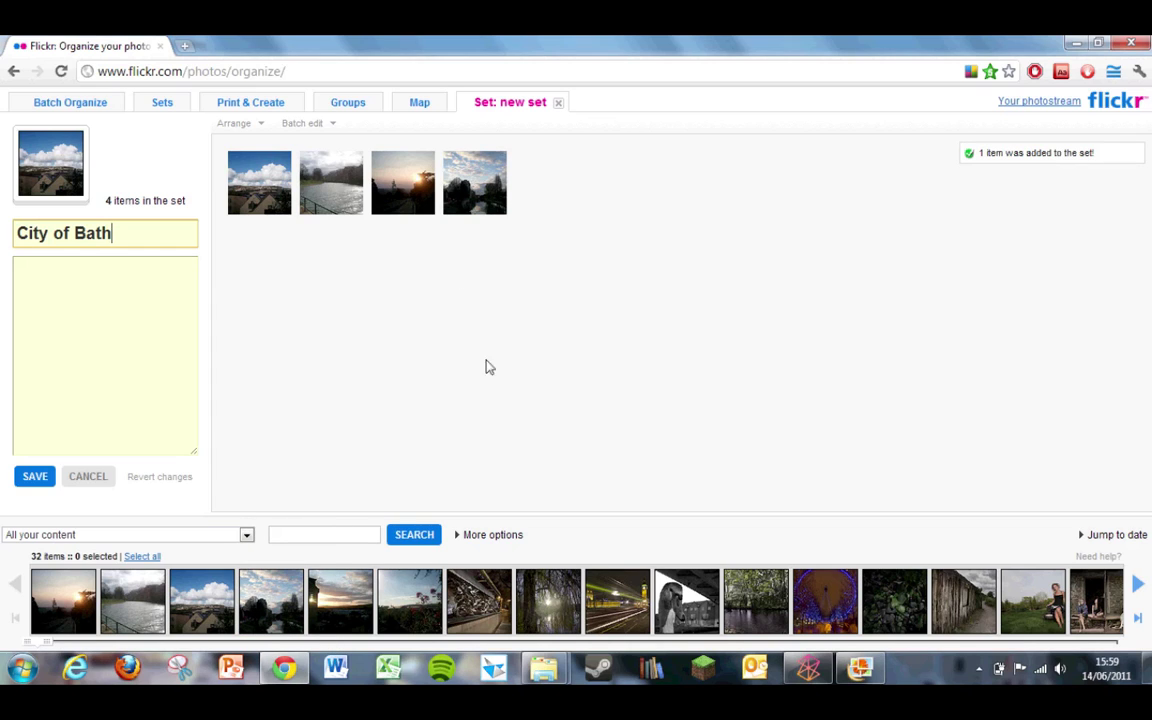
pyautogui.moveTo(344, 601); pyautogui.dragTo(548, 188)
pyautogui.moveTo(438, 592); pyautogui.dragTo(646, 200)
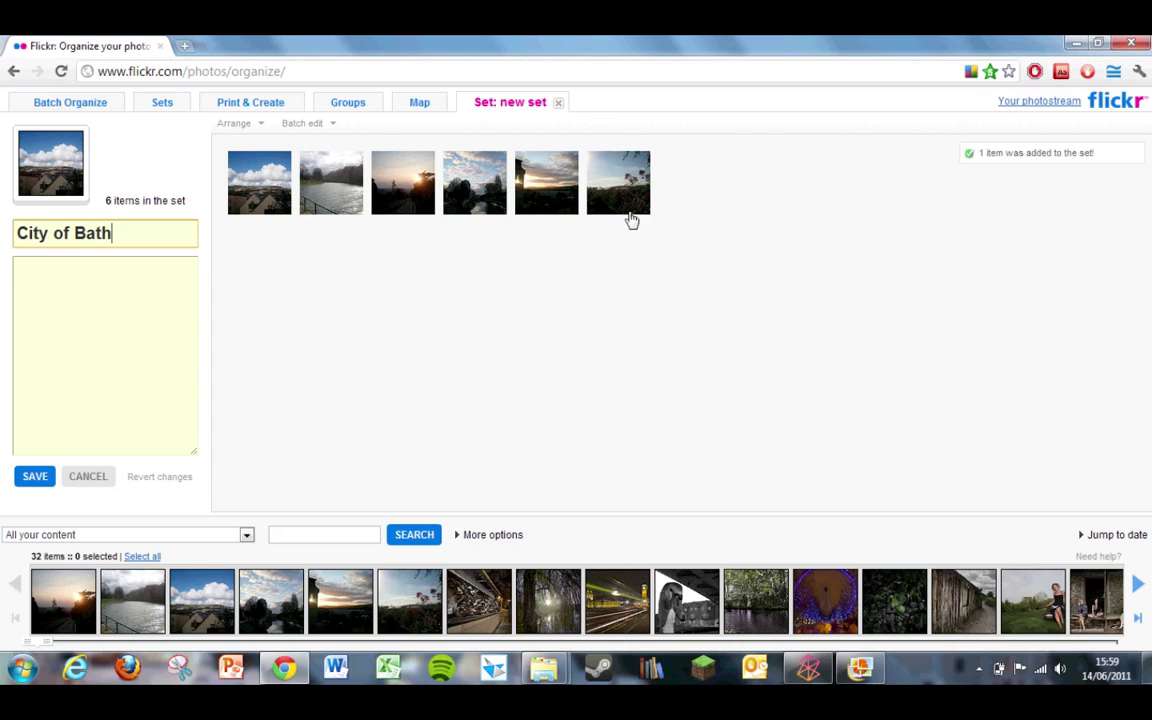
# - Enter the set description "Taken in the city of Bath, Avon, UK." and save the set
pyautogui.click(114, 328)
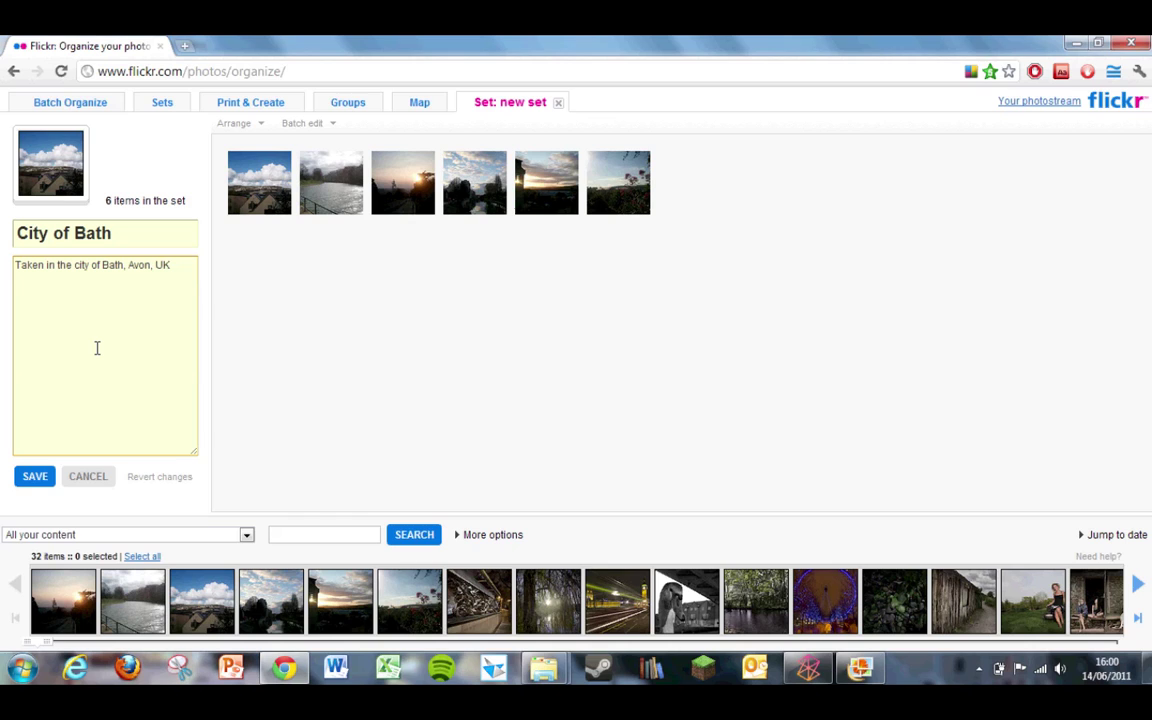
pyautogui.click(36, 478)
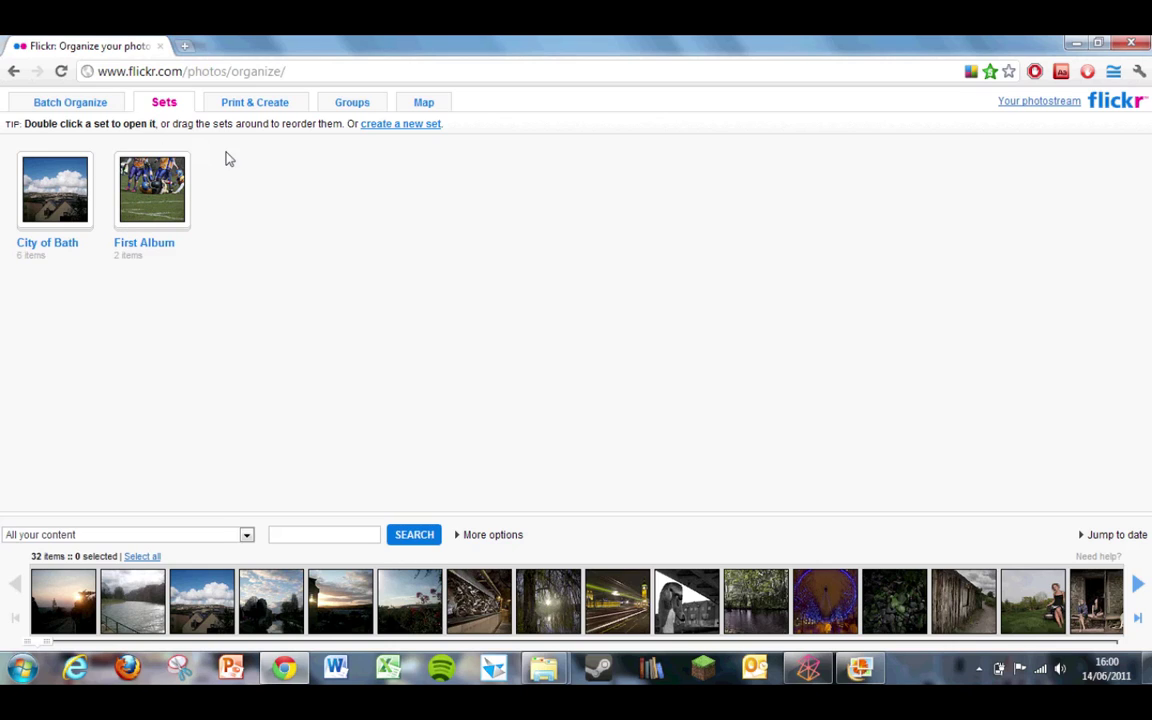
# - Reopen the City of Bath set and examine its options for arranging and batch editing photos
pyautogui.doubleClick(64, 250)
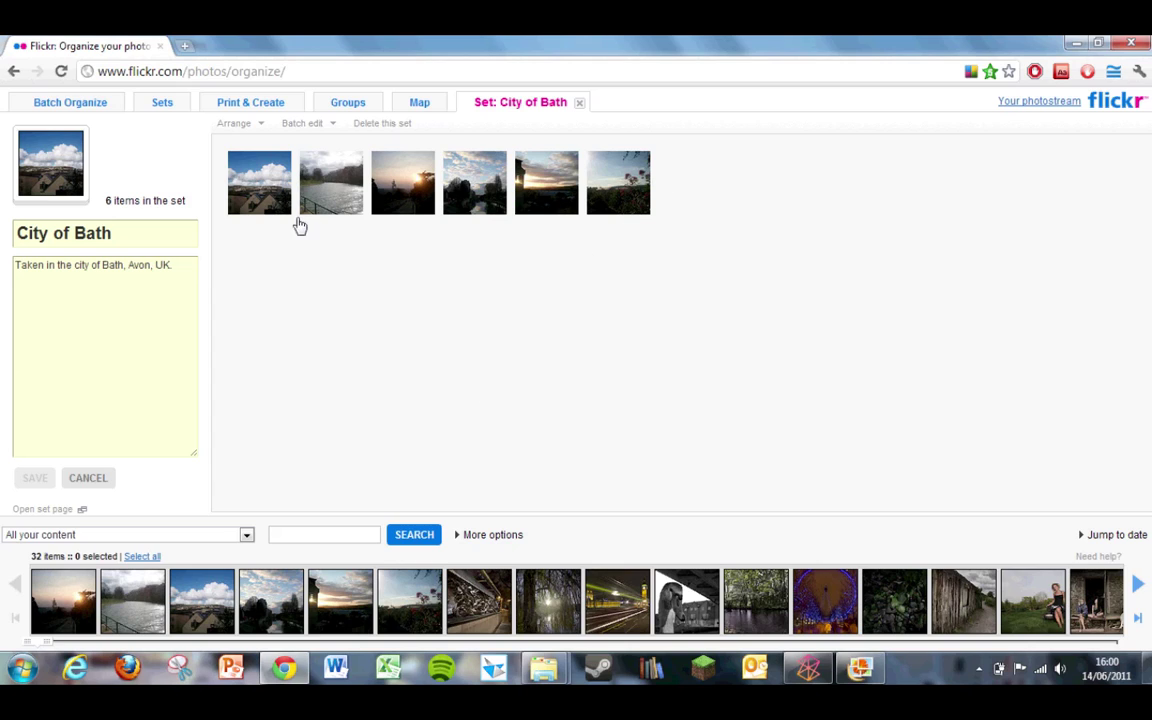
pyautogui.rightClick(272, 204)
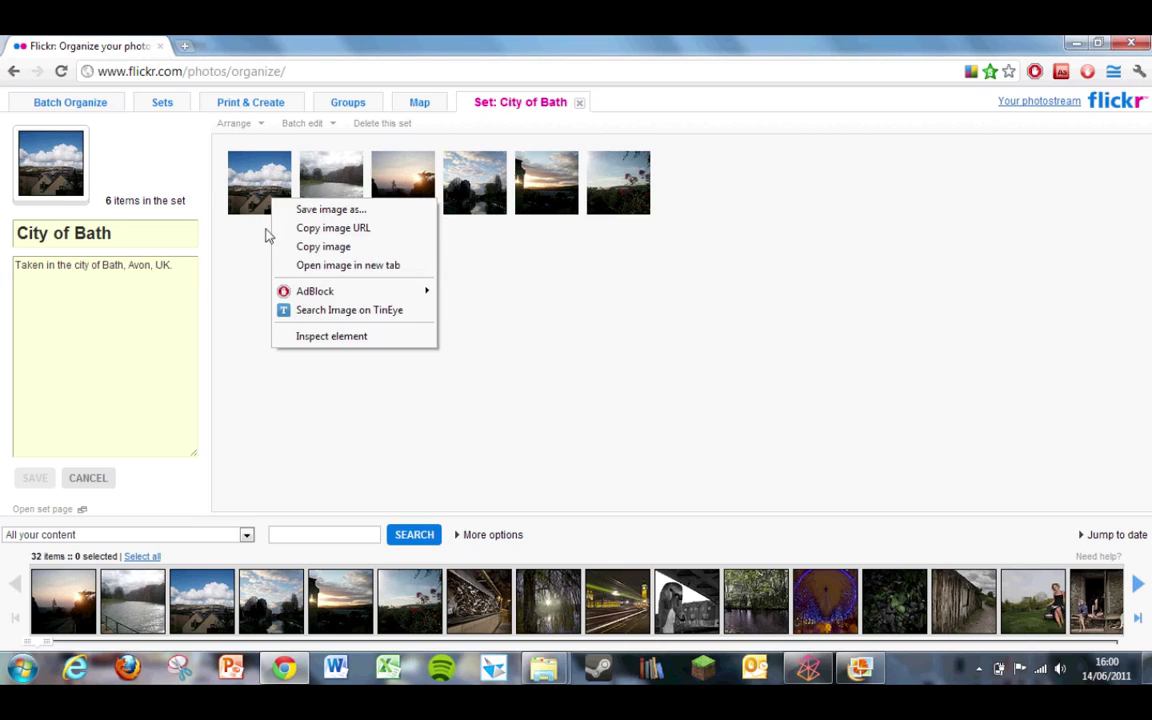
pyautogui.click(265, 230)
pyautogui.click(233, 123)
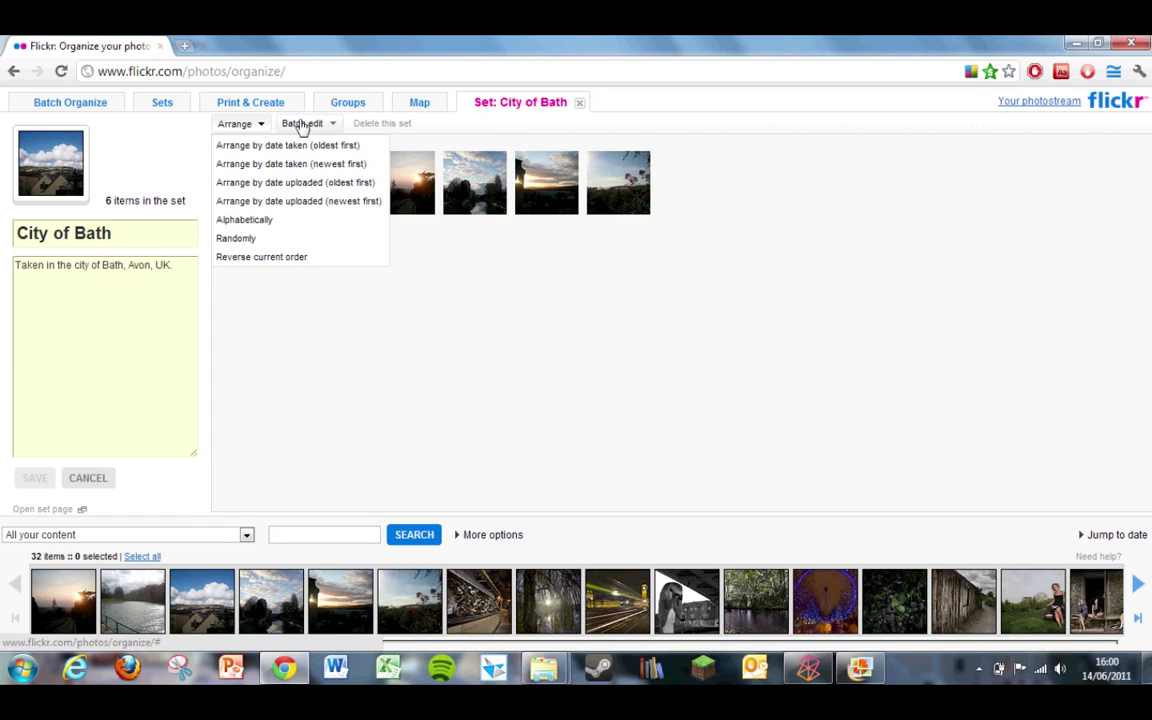
pyautogui.click(330, 128)
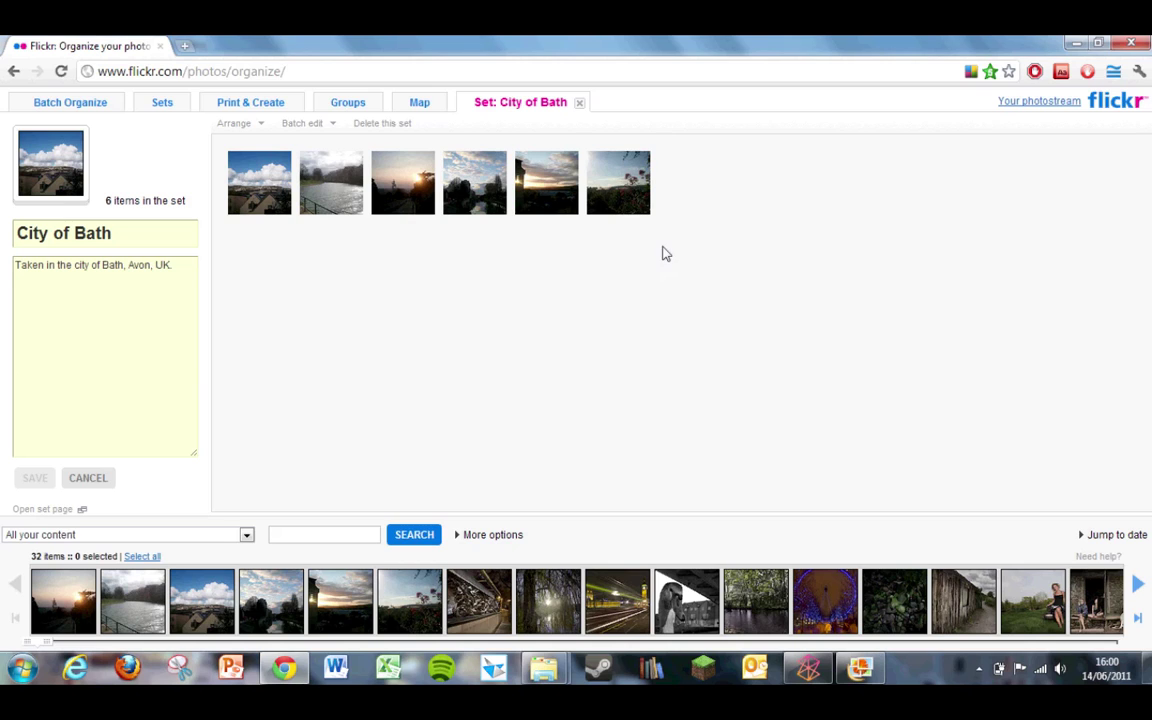
# - Remove the cloudy rooftops photo from the City of Bath set, add it back as the cover, and save the set
pyautogui.moveTo(250, 184); pyautogui.dragTo(396, 584)
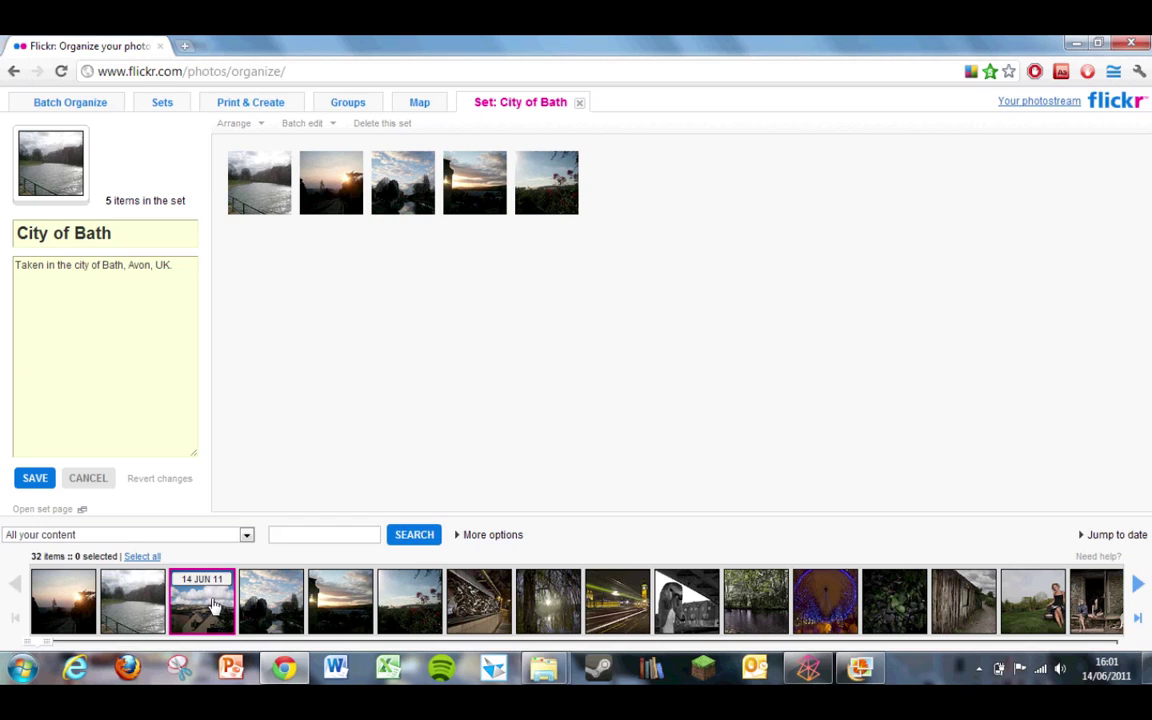
pyautogui.moveTo(210, 598); pyautogui.dragTo(63, 170)
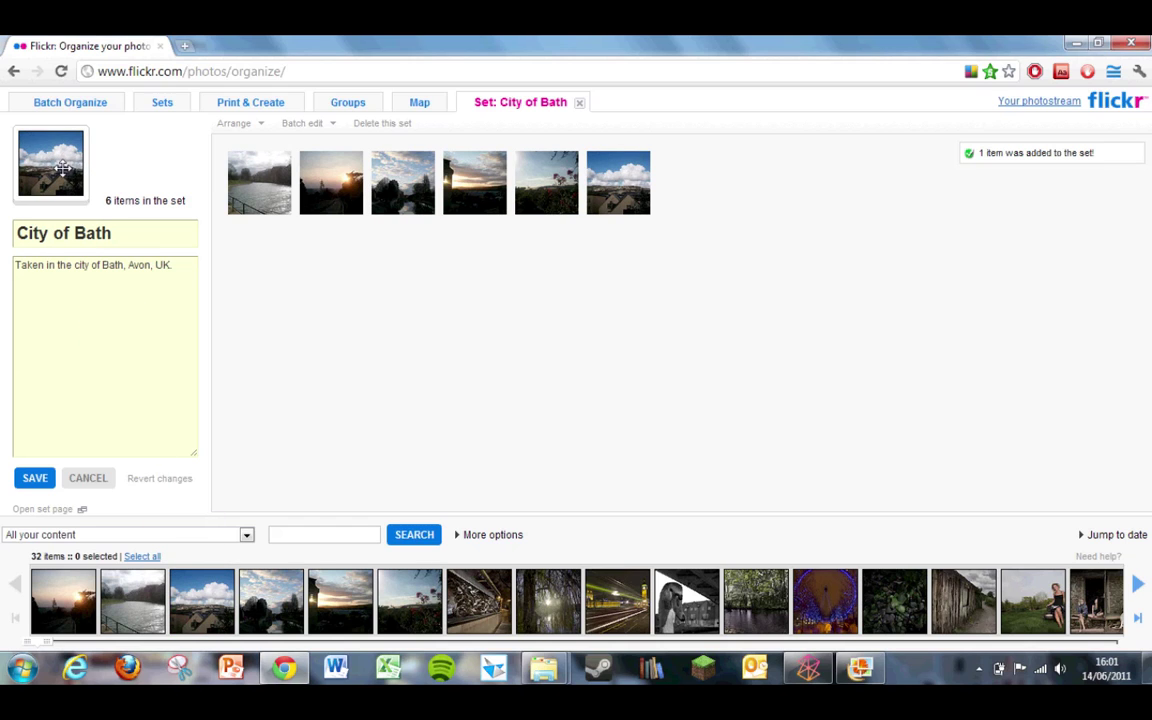
pyautogui.click(31, 480)
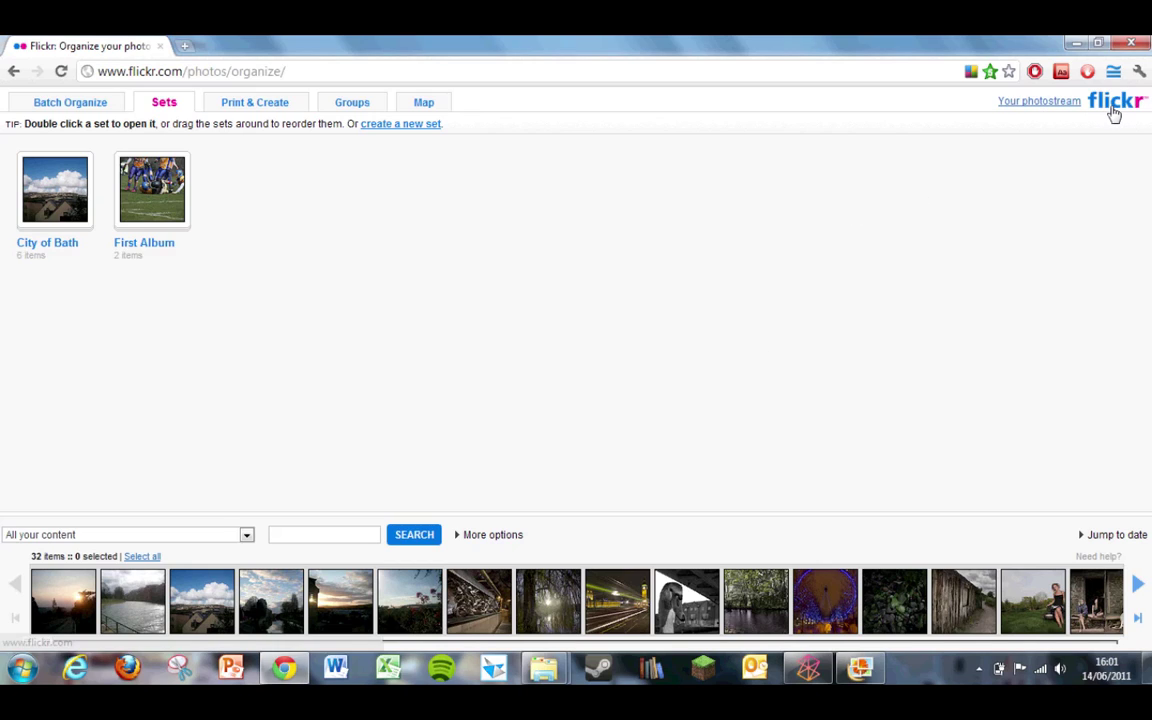
# - Open your photostream and look through the photos and the listed sets
pyautogui.click(1030, 102)
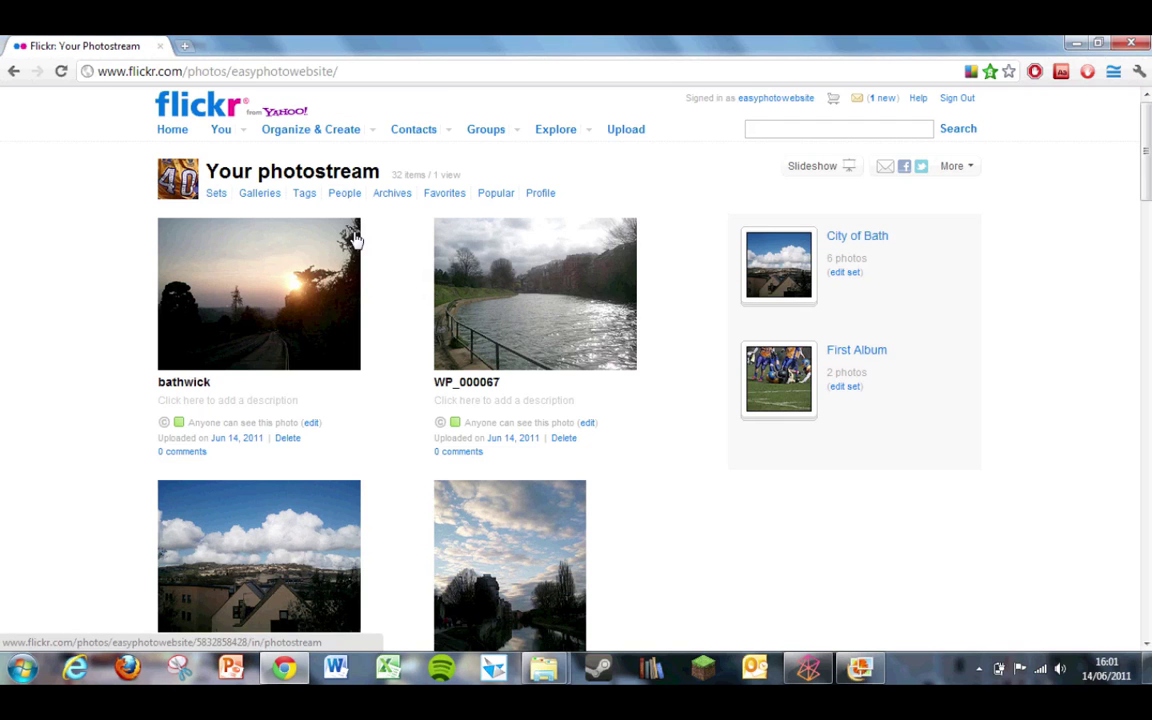
pyautogui.scroll(-6, 355, 238)
pyautogui.scroll(6, 355, 238)
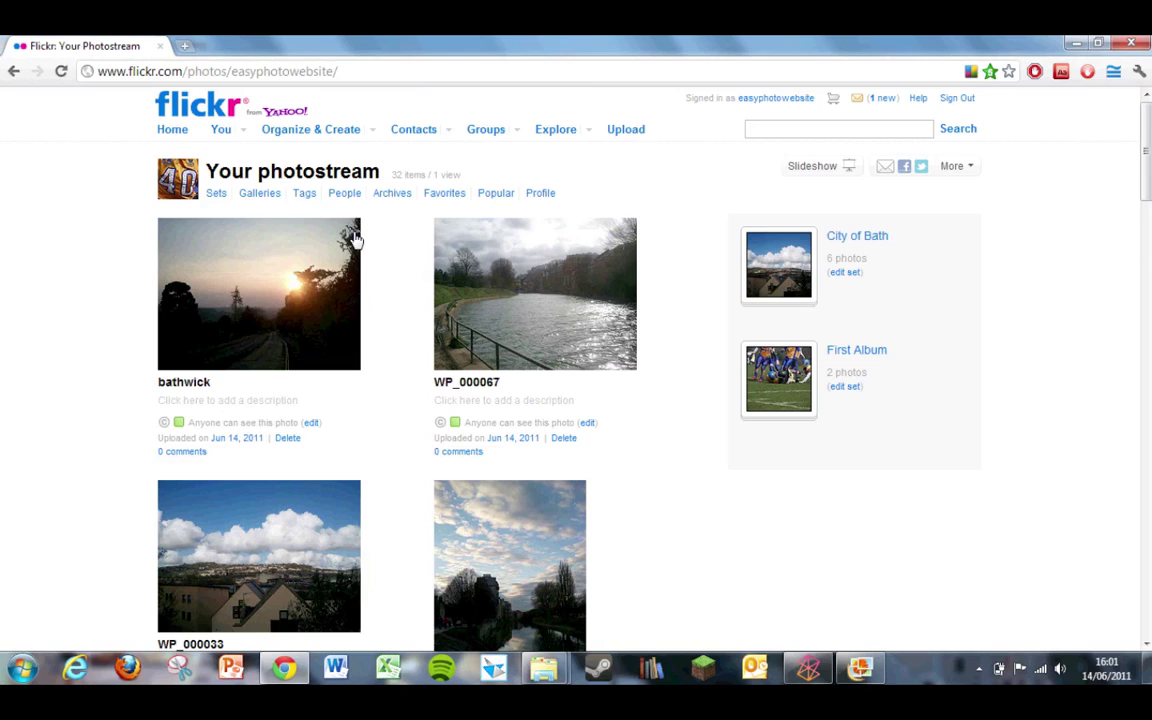